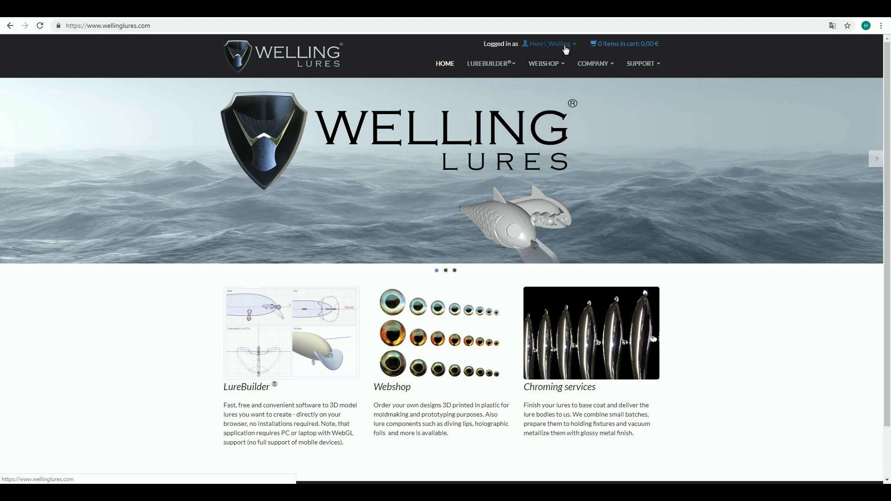
Step: Open the My lures list from the LureBuilder Library menu
mouse_move(512, 69)
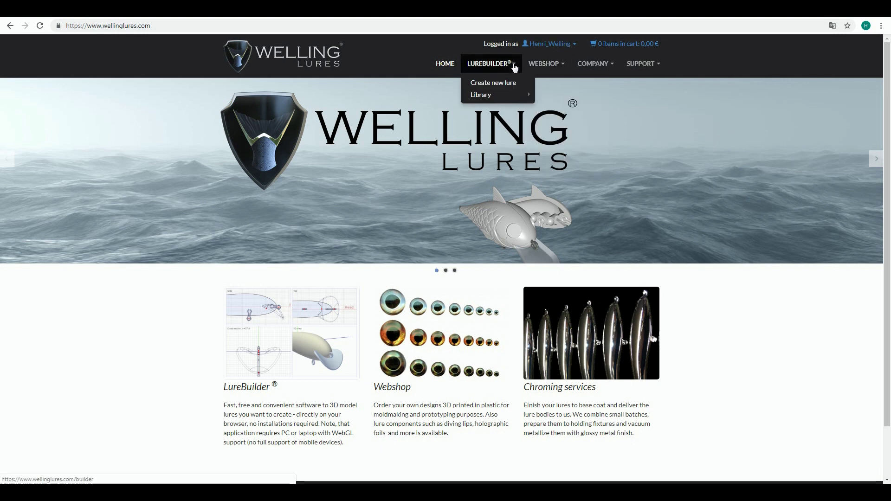
mouse_move(481, 93)
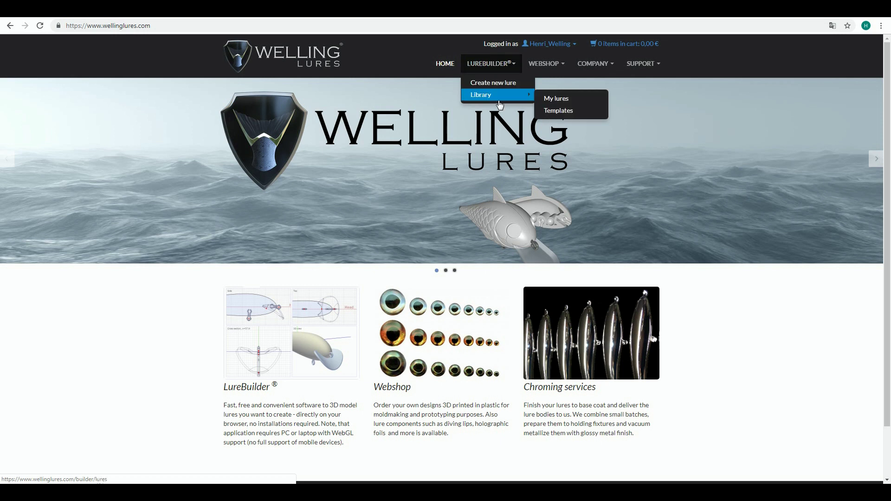
left_click(559, 99)
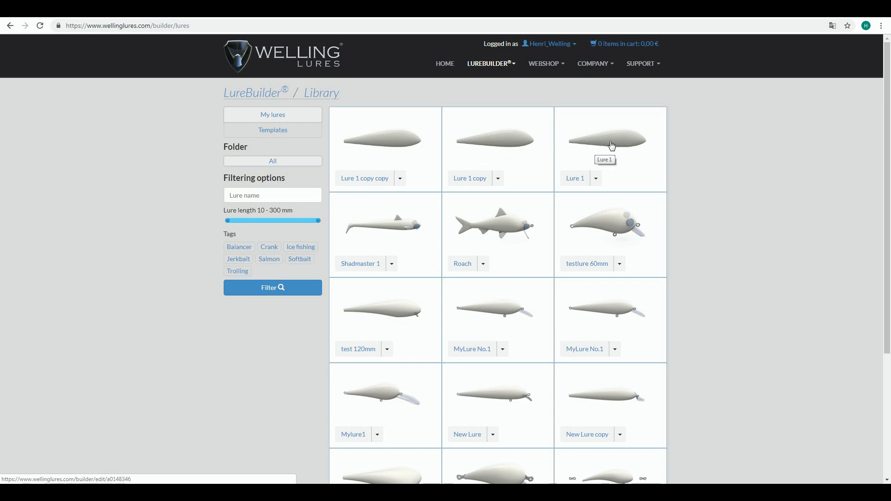
Step: Open Lure 1 copy for editing from its actions dropdown in the library
left_click(500, 181)
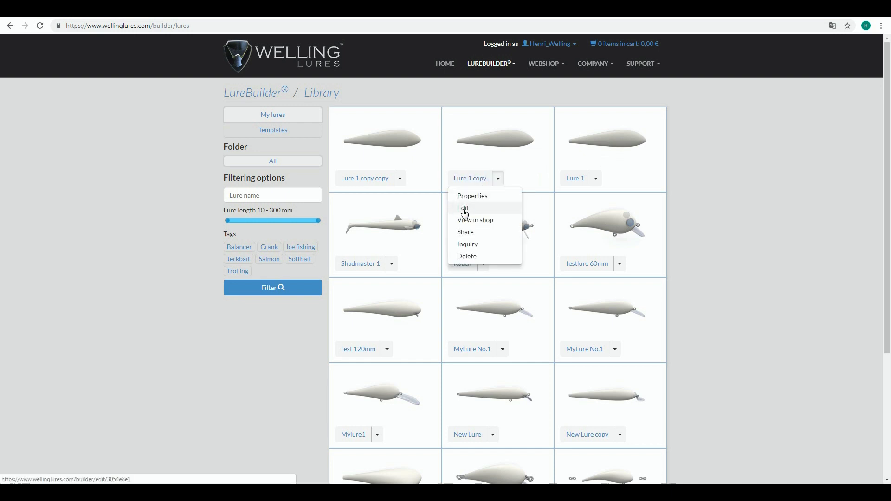
left_click(465, 214)
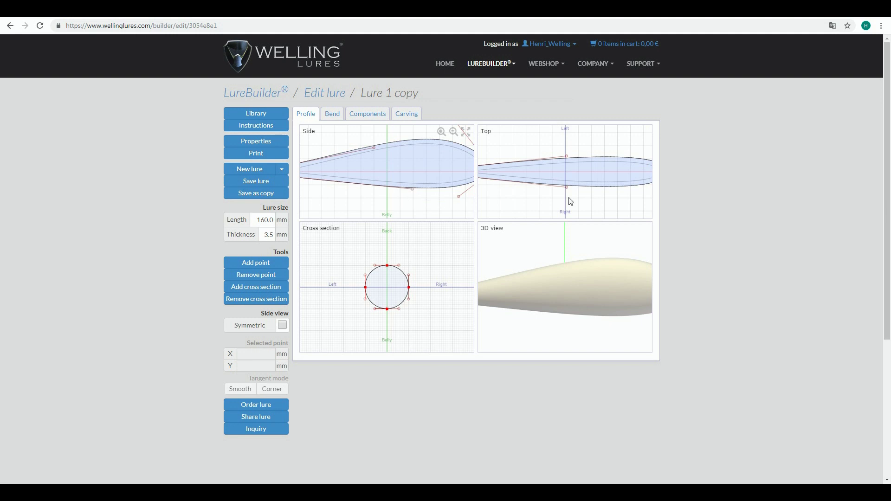
Step: Zoom and orbit Lure 1 copy's views to inspect its shape, then enter the Bend tab
scroll(436, 191, "down", 2)
scroll(590, 195, "down", 2)
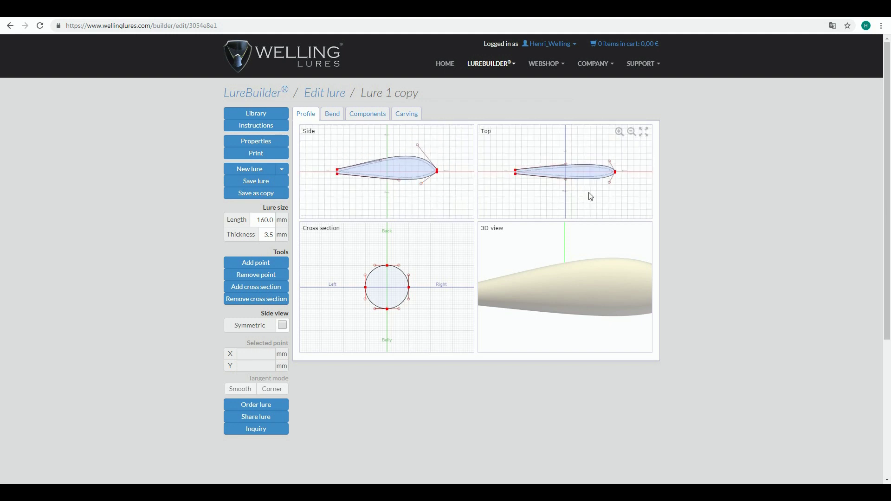
scroll(591, 197, "up", 2)
scroll(603, 278, "down", 3)
left_click_drag(602, 277, 564, 305)
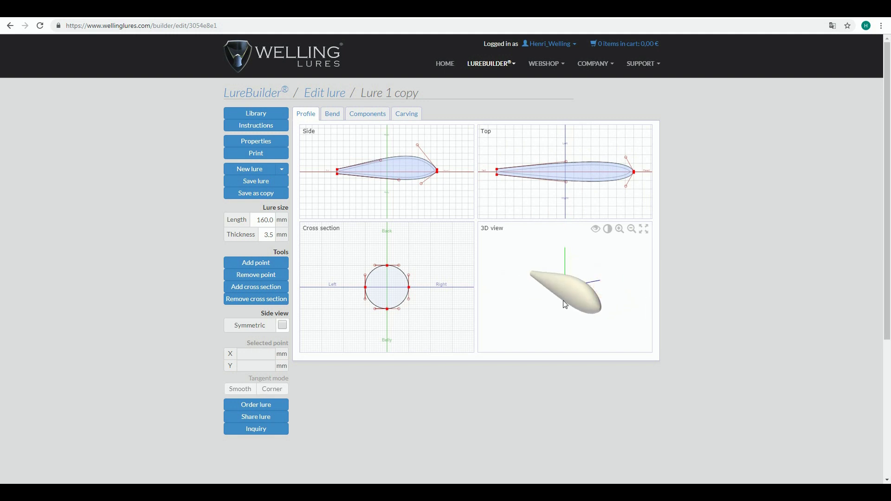
scroll(583, 295, "up", 3)
scroll(583, 295, "down", 2)
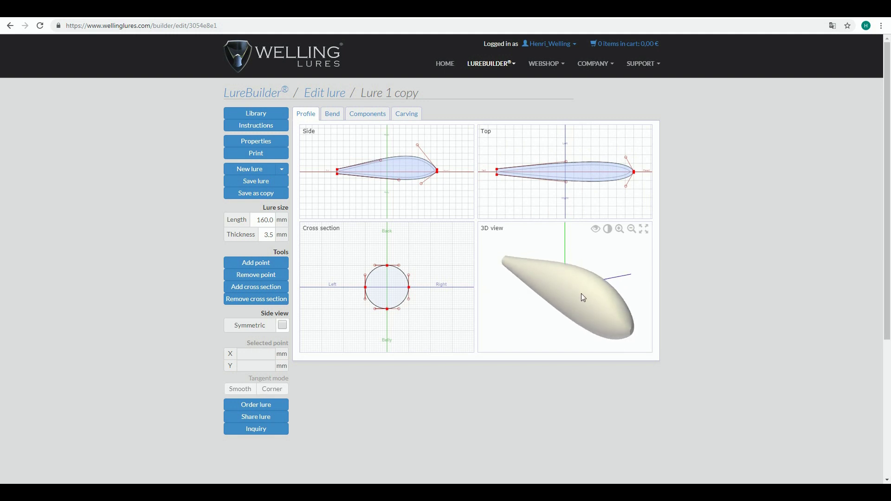
left_click(337, 120)
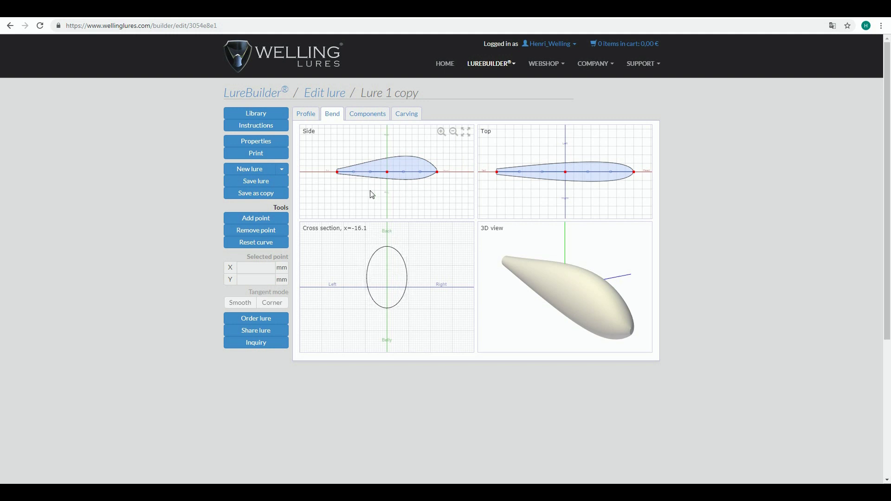
Step: Adjust the centerline tail point and its curve handle in the Side view to arch the body
left_click(337, 173)
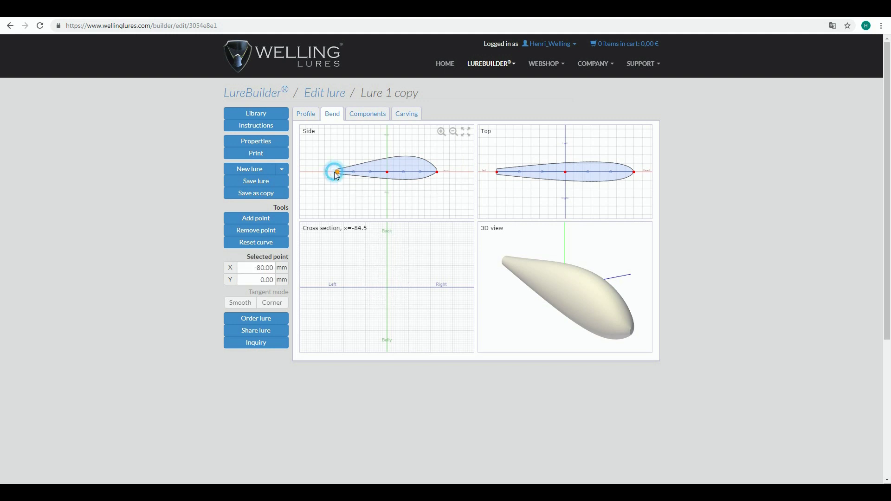
mouse_move(339, 178)
left_mouse_down()
mouse_move(339, 188)
mouse_move(339, 149)
mouse_move(339, 161)
left_mouse_up()
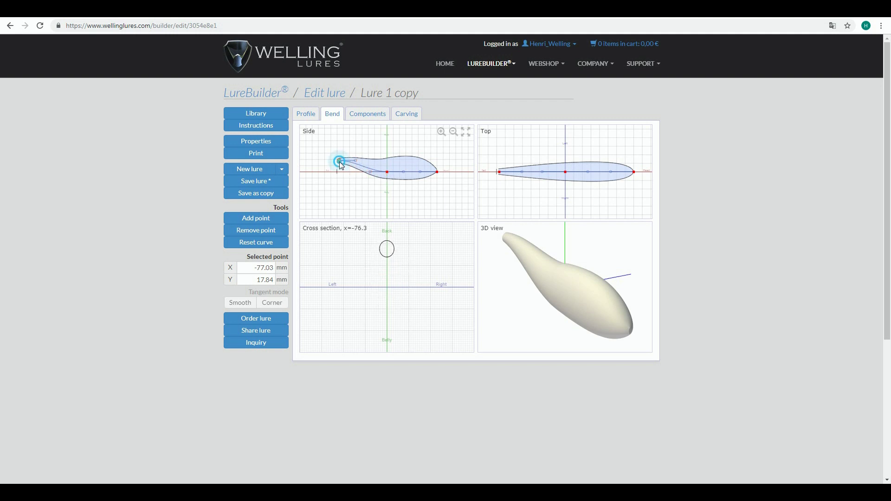
mouse_move(339, 161)
left_mouse_down()
mouse_move(338, 179)
mouse_move(338, 157)
mouse_move(336, 165)
left_mouse_up()
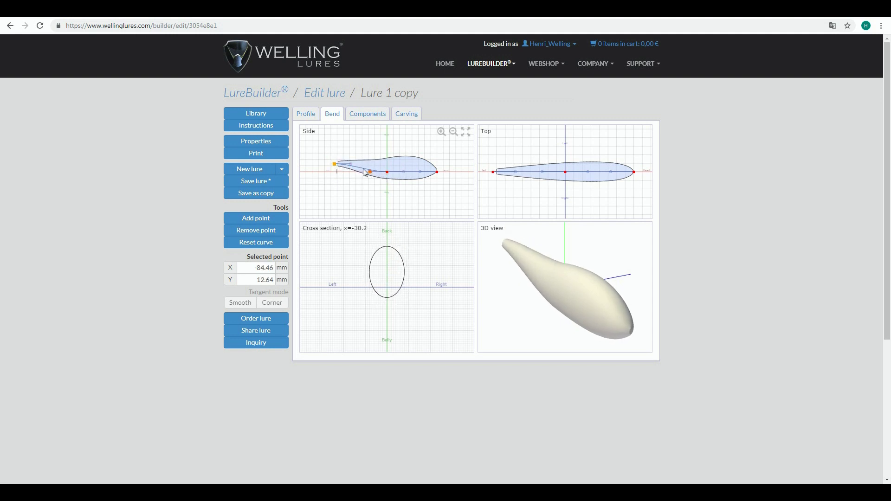
left_click_drag(352, 164, 392, 166)
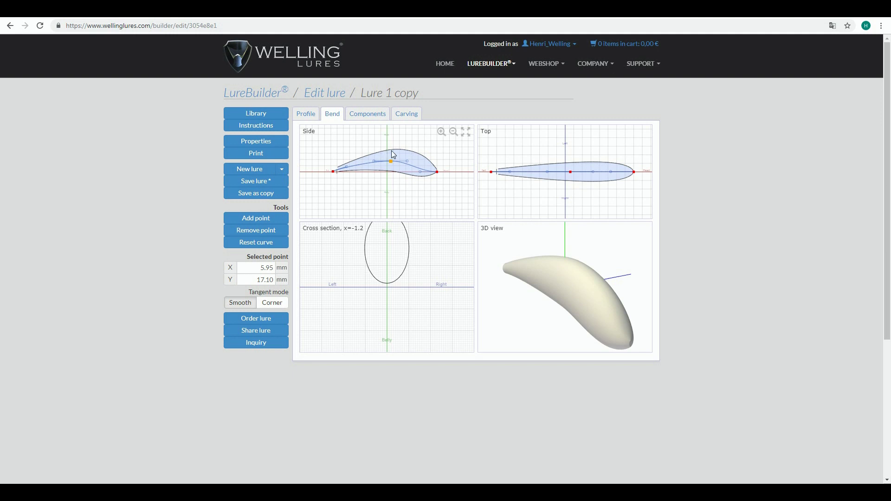
Step: Pull the middle centerline point far down and inspect the 3D view toward the head
left_click_drag(392, 166, 391, 171)
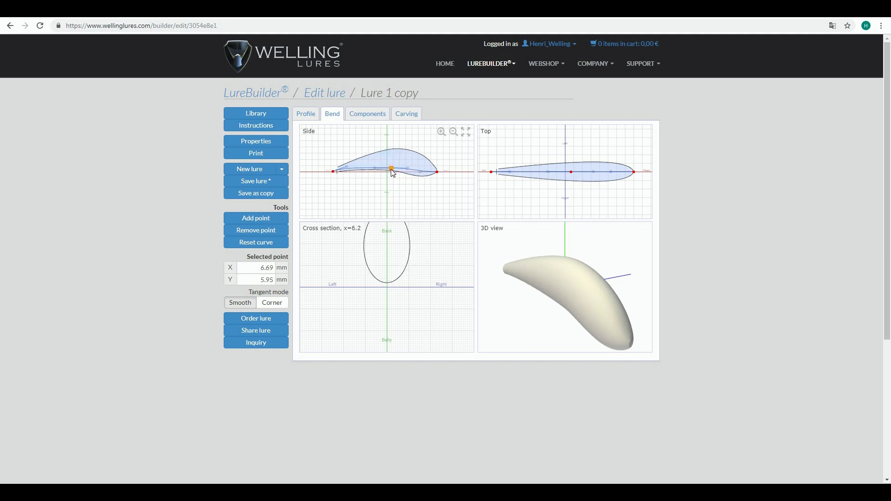
left_click(589, 301)
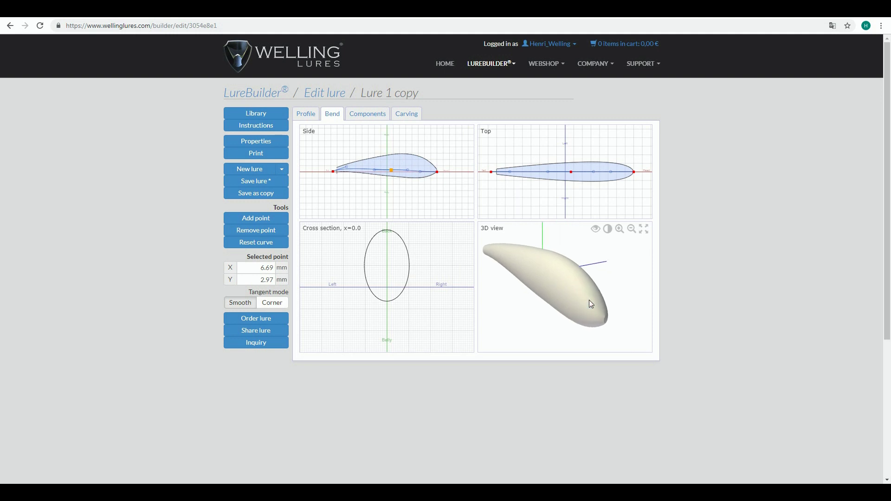
left_click_drag(392, 173, 445, 159)
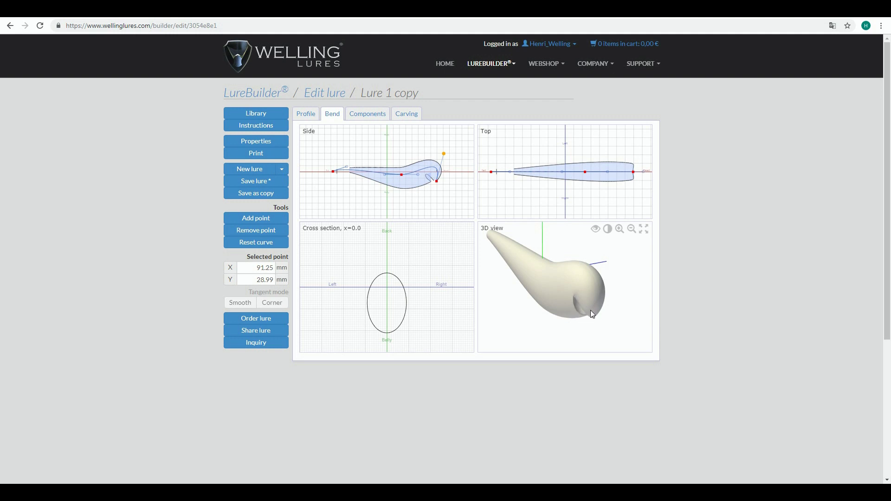
mouse_move(591, 310)
left_mouse_down()
mouse_move(611, 299)
mouse_move(610, 265)
mouse_move(595, 307)
left_mouse_up()
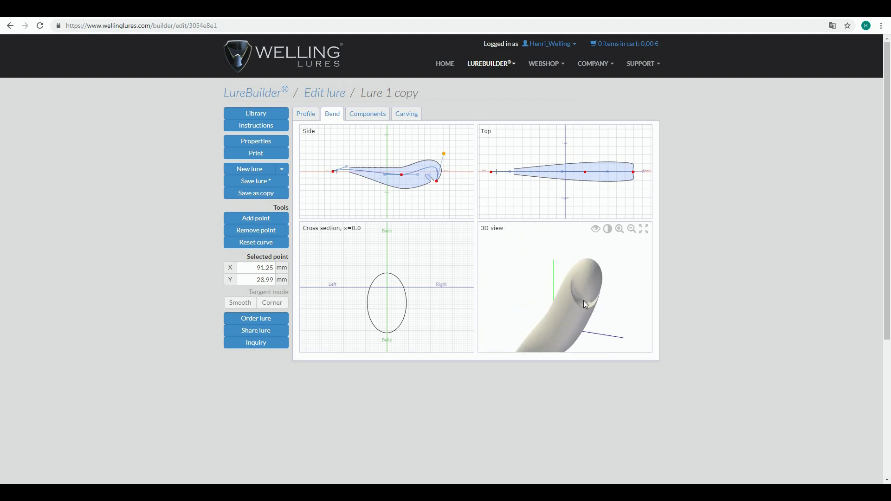
scroll(583, 300, "up", 5)
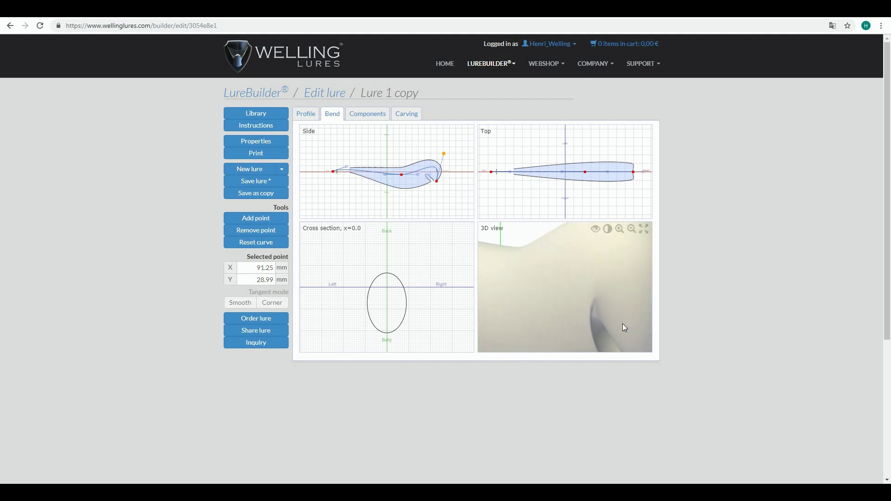
scroll(623, 324, "down", 5)
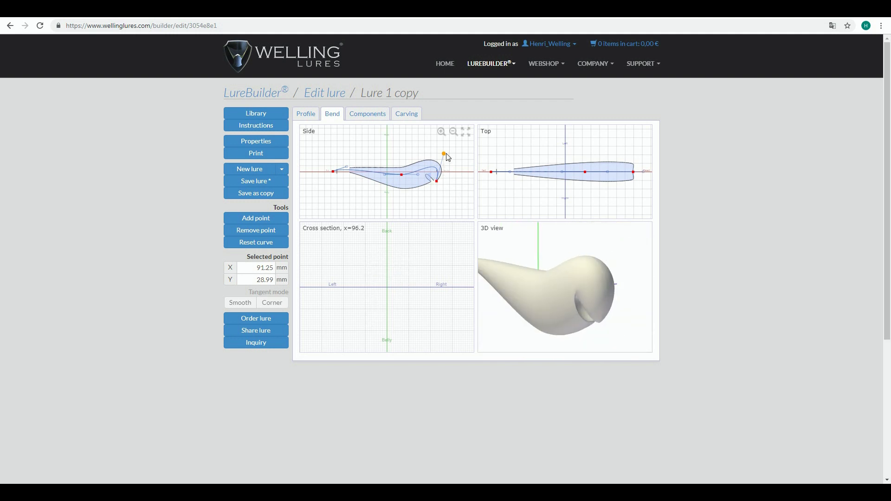
Step: Hook the head end of the centerline, recentre the side view, then reset the curve to straight
left_click_drag(445, 155, 431, 165)
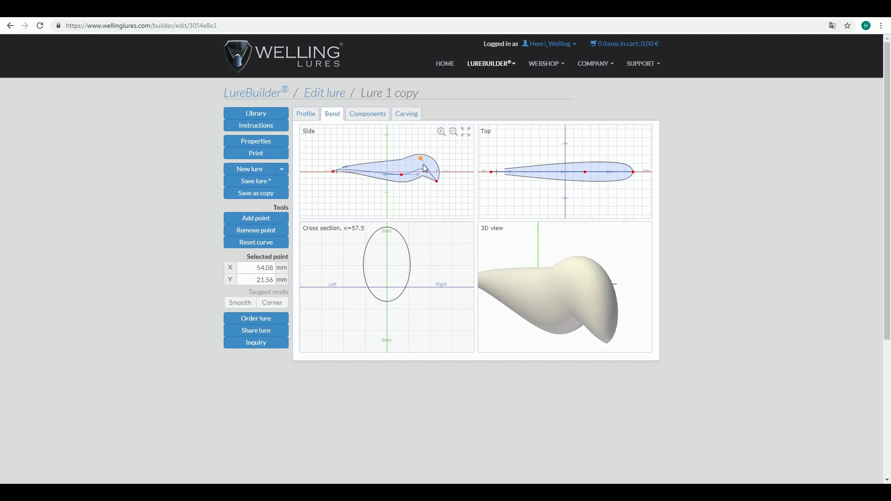
scroll(435, 186, "up", 5)
scroll(399, 171, "up", 2)
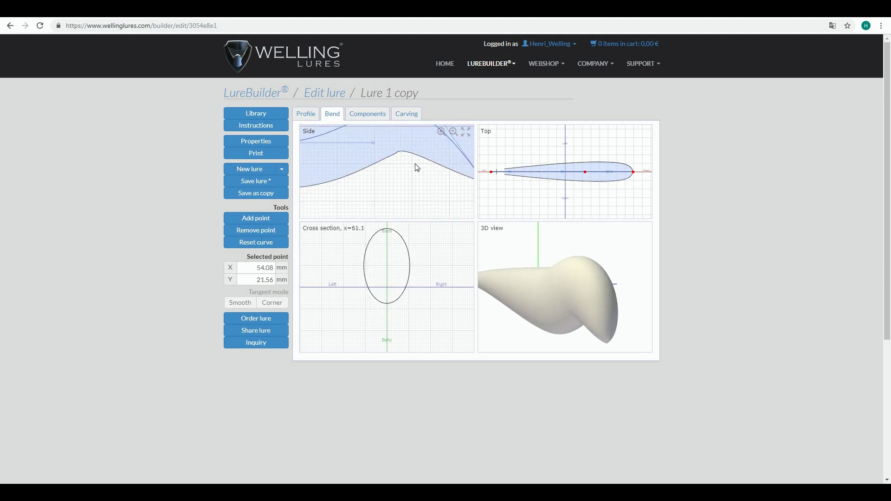
scroll(410, 174, "down", 5)
scroll(385, 175, "down", 4)
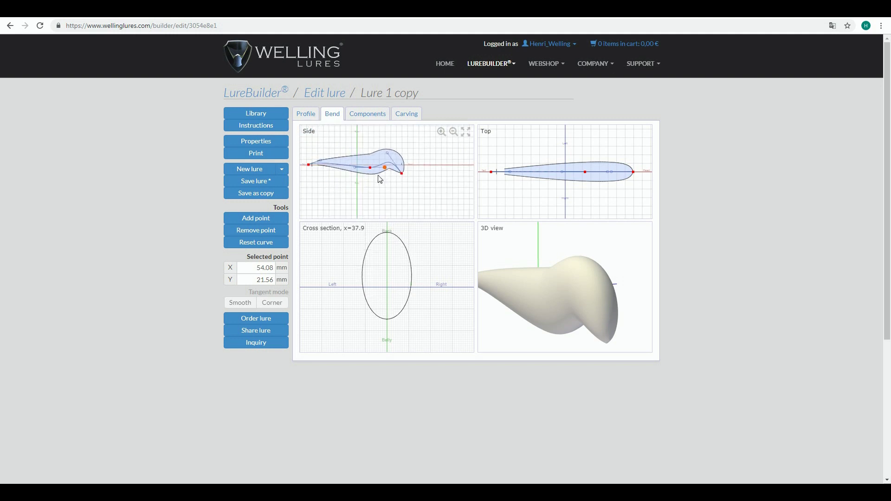
left_click_drag(418, 200, 403, 191)
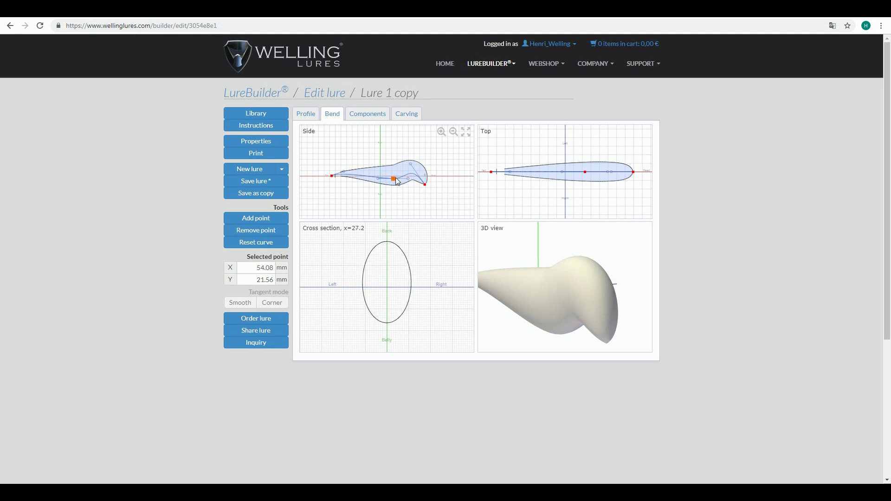
left_click(254, 247)
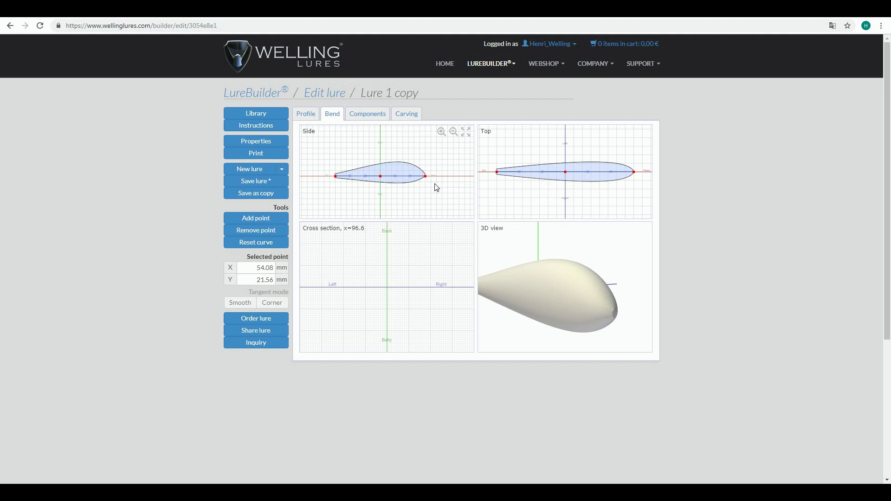
Step: Add a bend point at about 40 mm and remove the centre point at X 0.00 mm
left_click(258, 220)
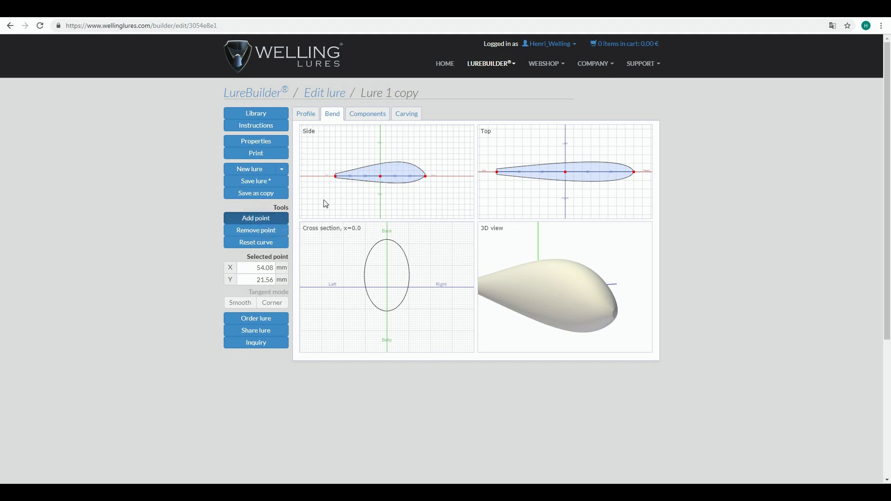
left_click(403, 179)
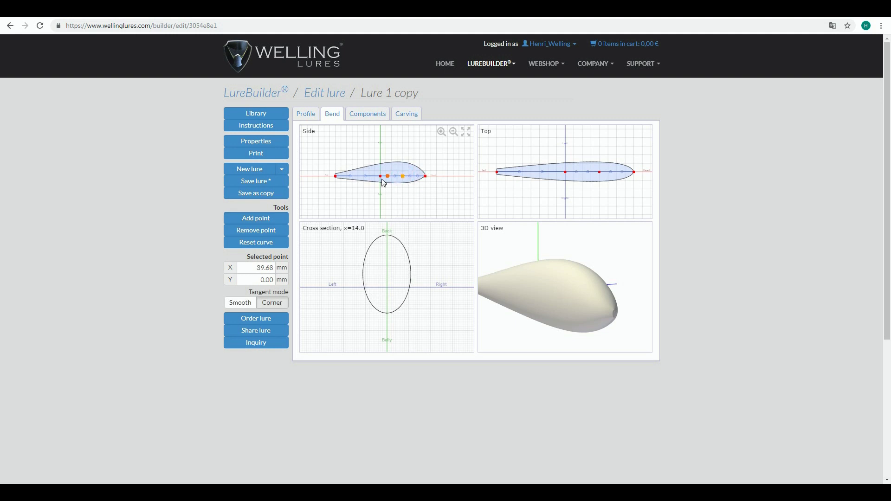
left_click(381, 177)
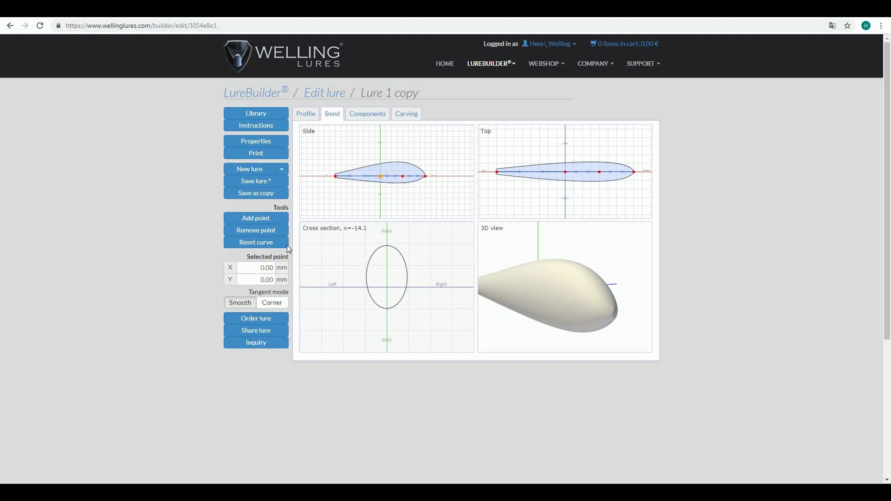
left_click(250, 233)
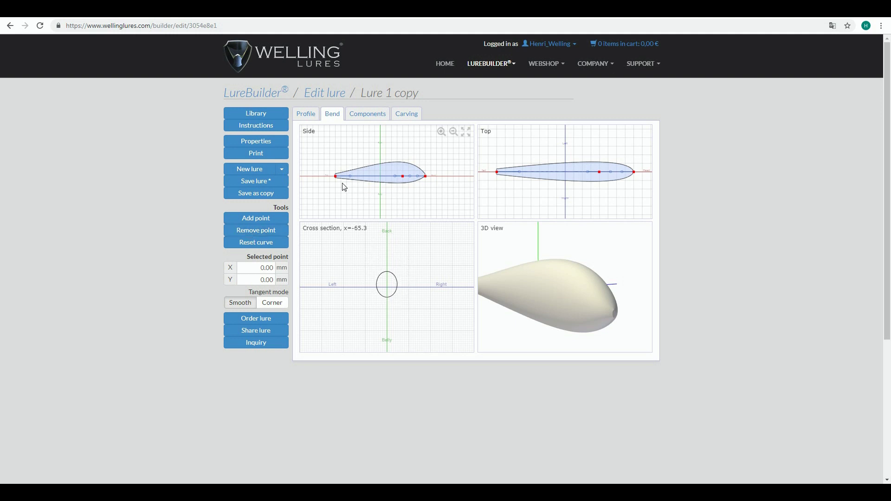
Step: Dip the tail slightly, fine-tune its handle for a subtle upward arch, and save the lure
left_click_drag(335, 177, 372, 169)
left_click_drag(558, 304, 615, 305)
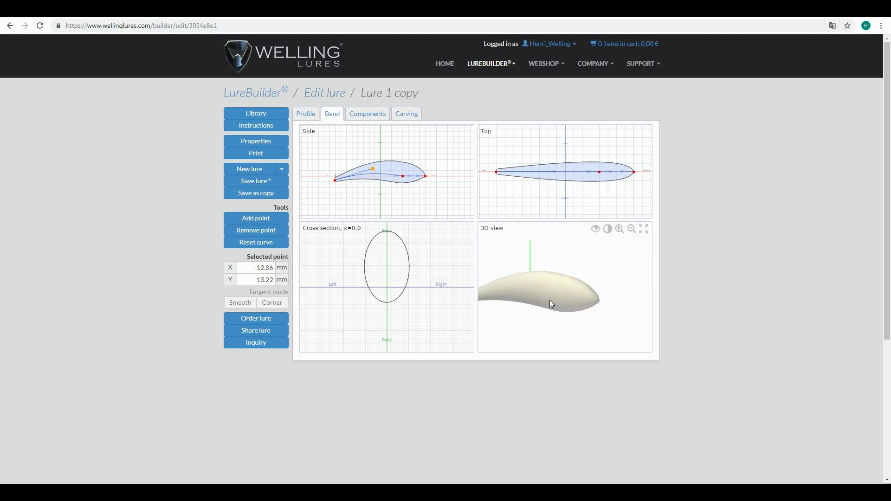
left_click_drag(548, 299, 606, 303)
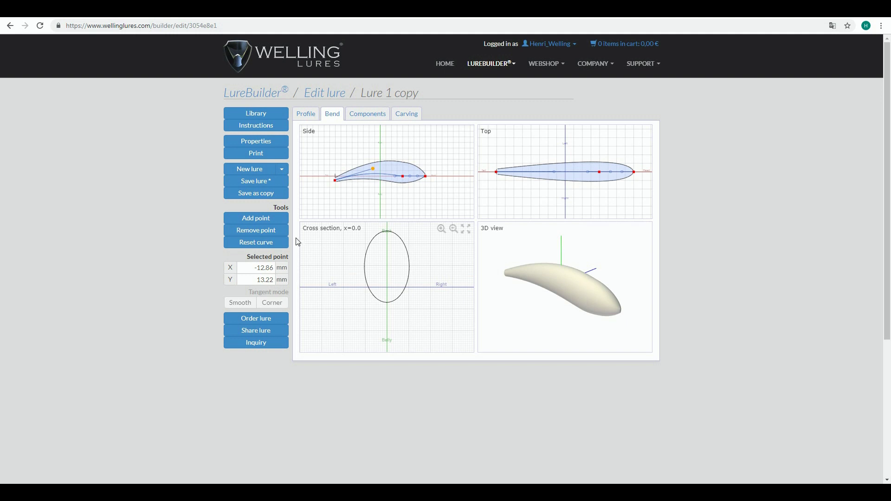
left_click(265, 185)
mouse_move(339, 129)
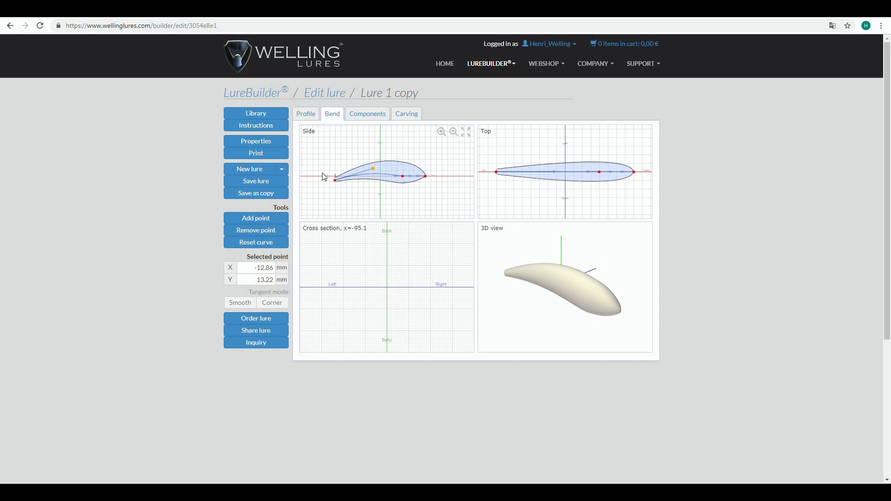